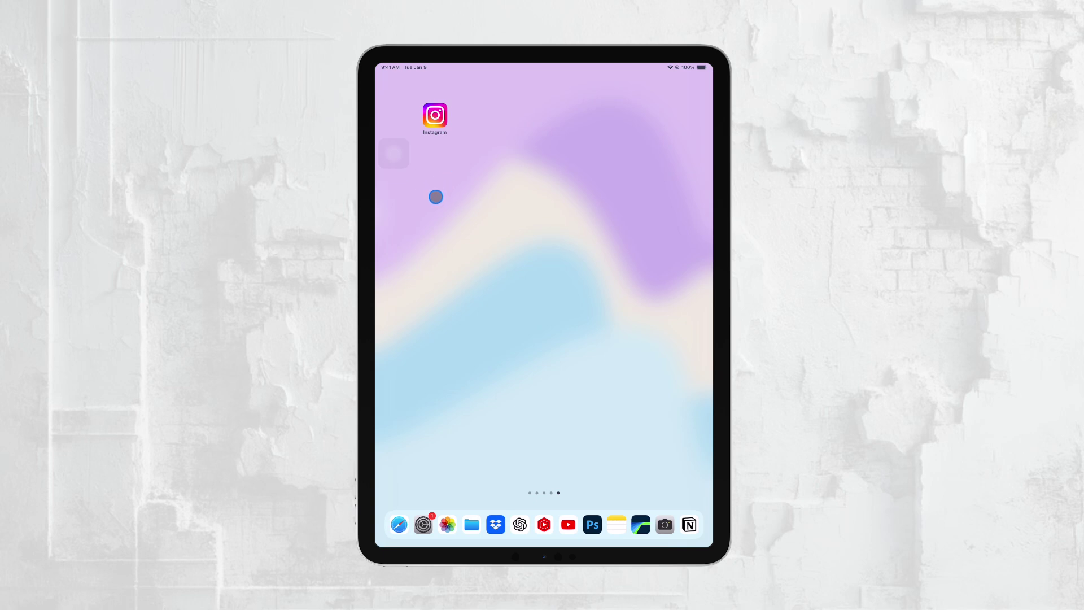
- In Settings under Apple ID > iCloud, confirm that Photos sync for this iPad is Off
{"action": "scroll", "coordinate": [464, 204], "scroll_direction": "right", "scroll_amount": 5}
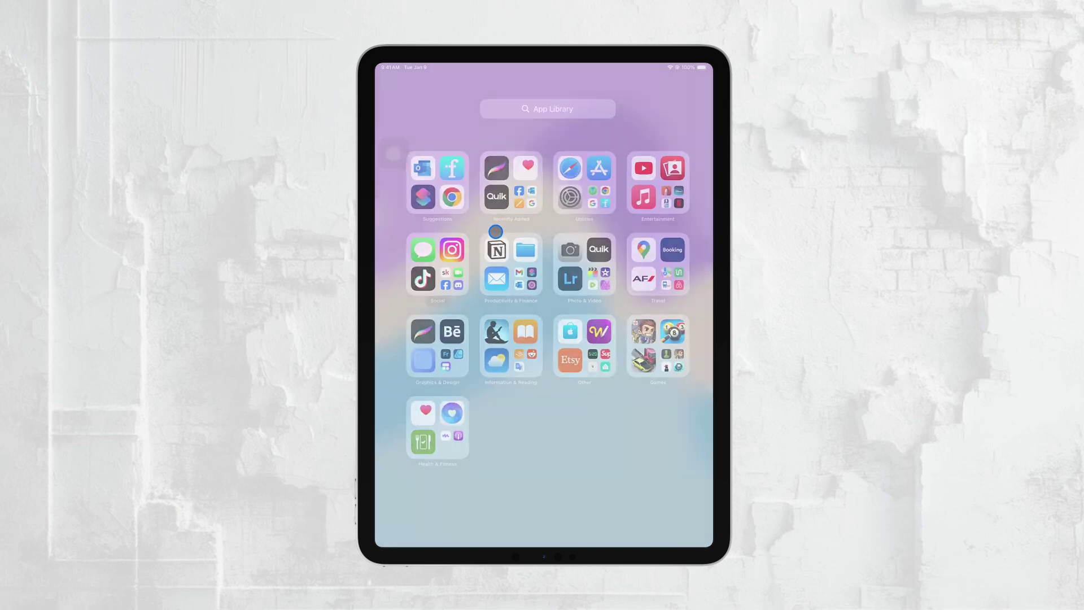
{"action": "scroll", "coordinate": [557, 317], "scroll_direction": "up", "scroll_amount": 3}
{"action": "scroll", "coordinate": [557, 317], "scroll_direction": "down", "scroll_amount": 3}
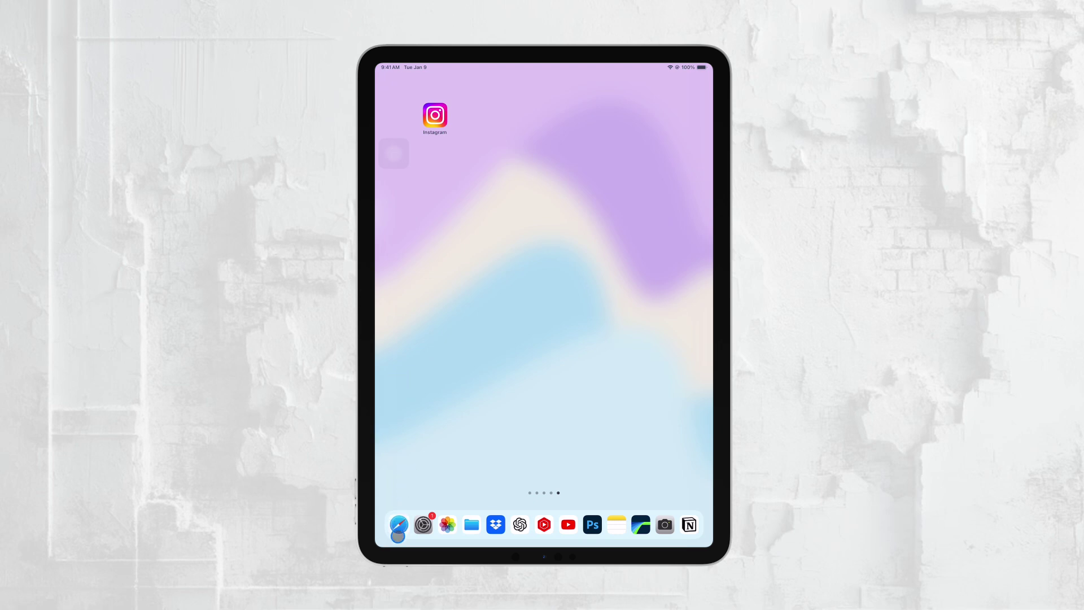
{"action": "left_click", "coordinate": [423, 524]}
{"action": "scroll", "coordinate": [446, 395], "scroll_direction": "up", "scroll_amount": 3}
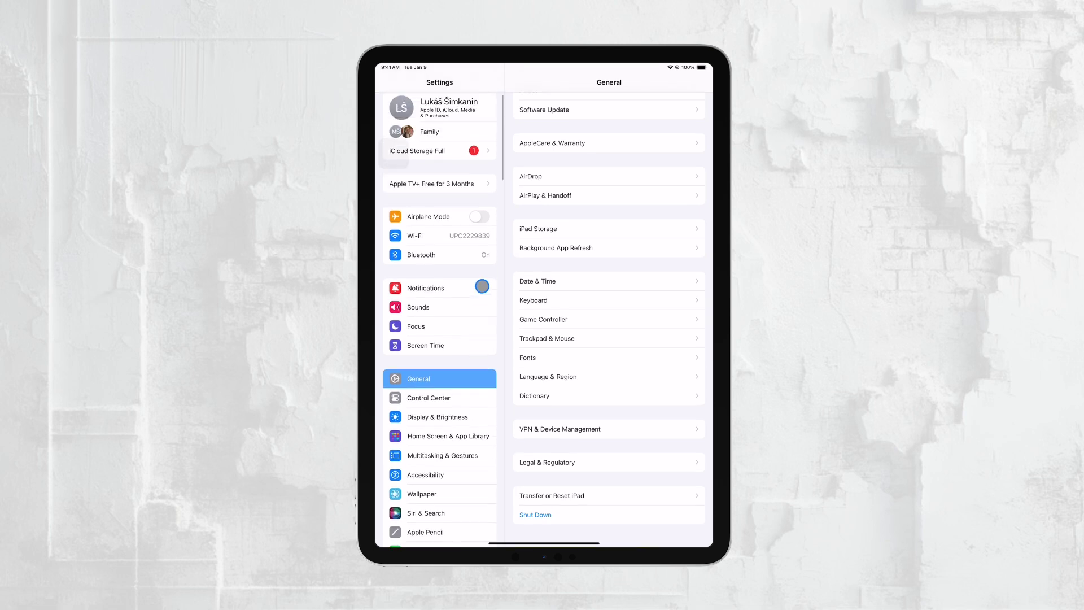
{"action": "left_click", "coordinate": [449, 152]}
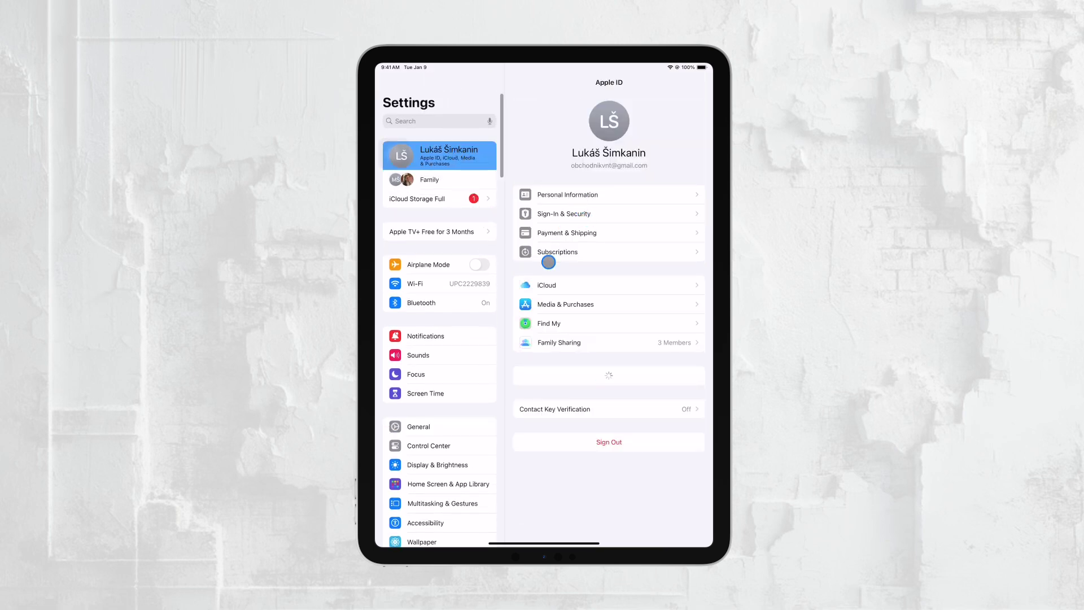
{"action": "left_click", "coordinate": [551, 282]}
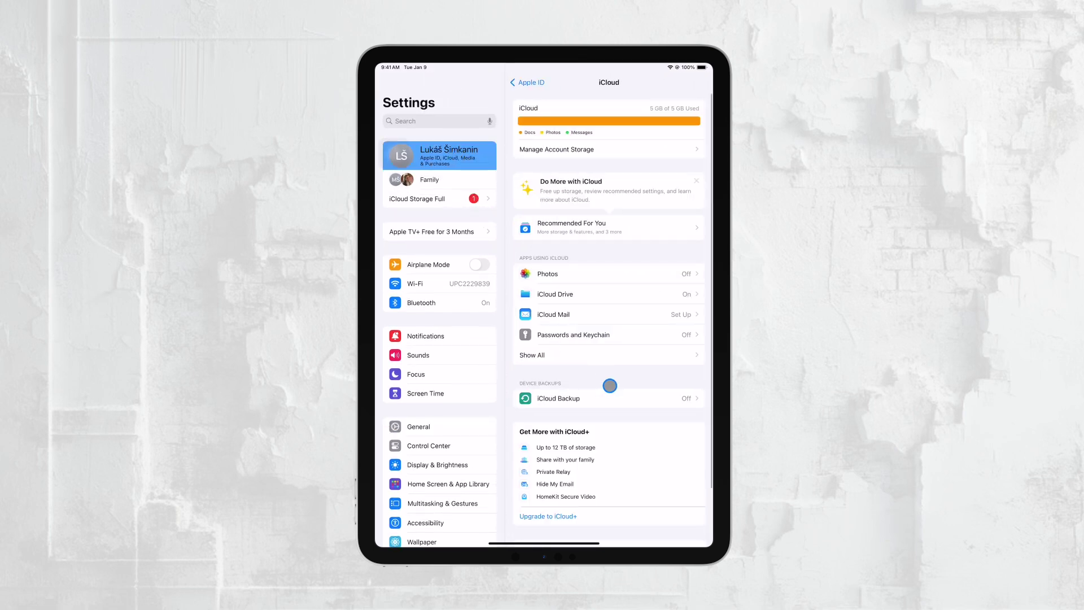
{"action": "left_click", "coordinate": [590, 277]}
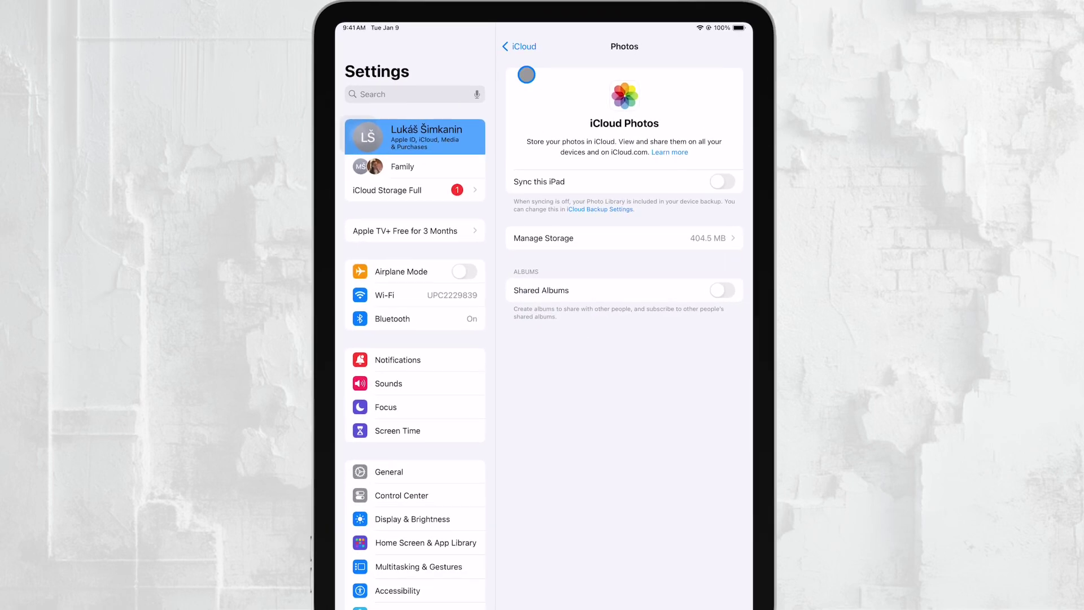
{"action": "left_click", "coordinate": [517, 47]}
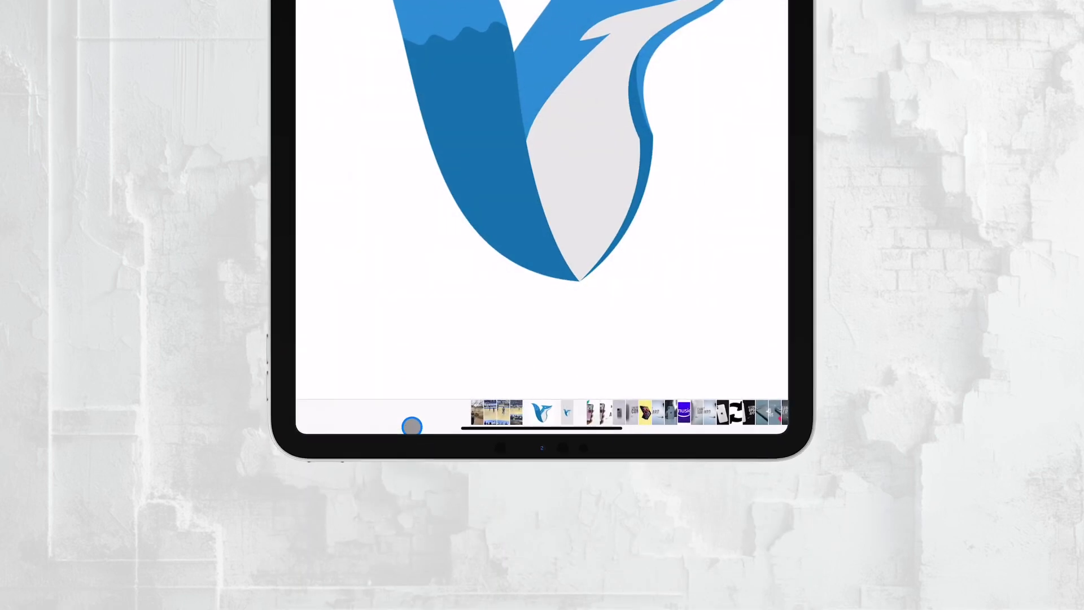
- Go back to the Albums overview and scroll through the 132-item Recents album
{"action": "scroll", "coordinate": [452, 531], "scroll_direction": "down", "scroll_amount": 10}
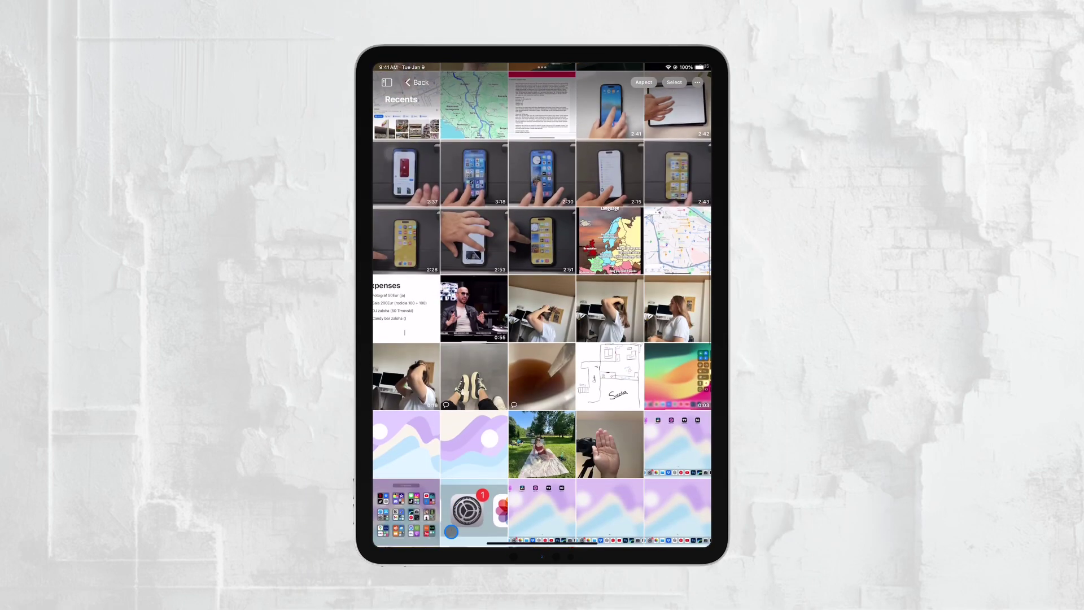
{"action": "scroll", "coordinate": [452, 531], "scroll_direction": "down", "scroll_amount": 10}
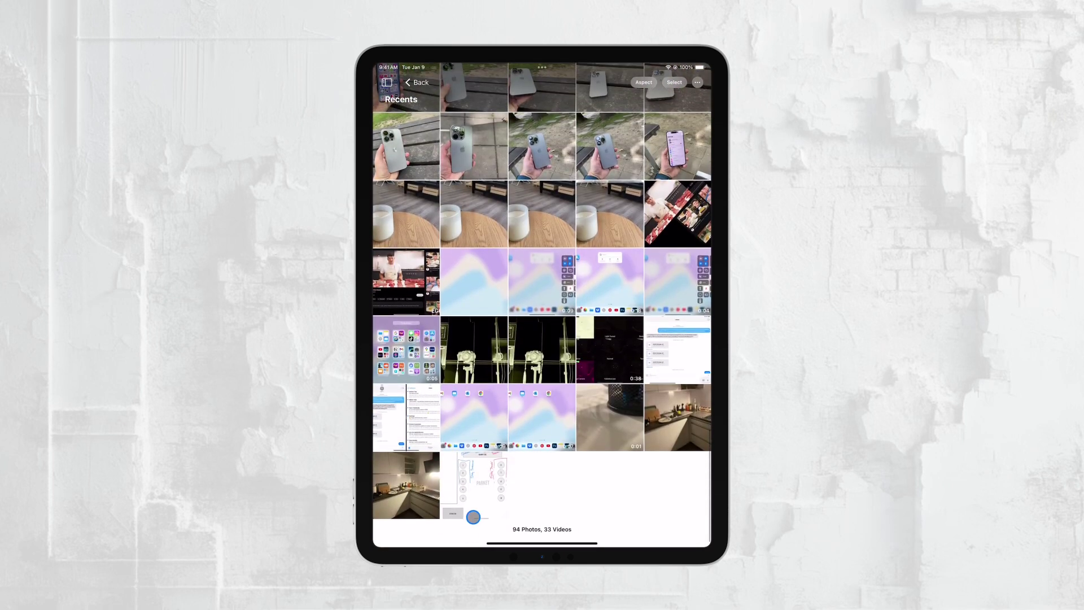
{"action": "key", "text": "super+bracketleft"}
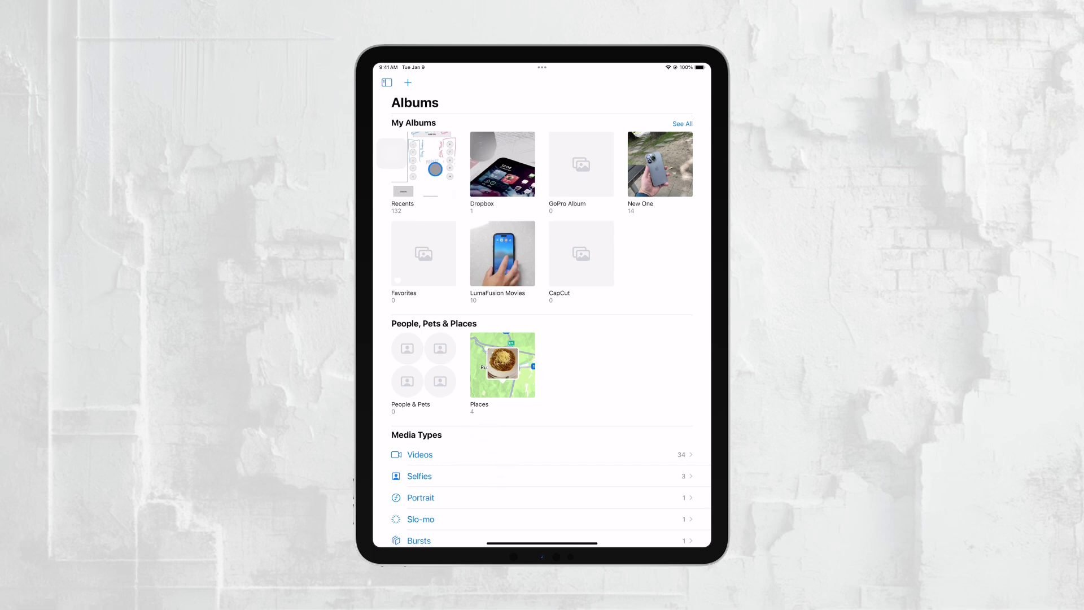
{"action": "left_click", "coordinate": [435, 170]}
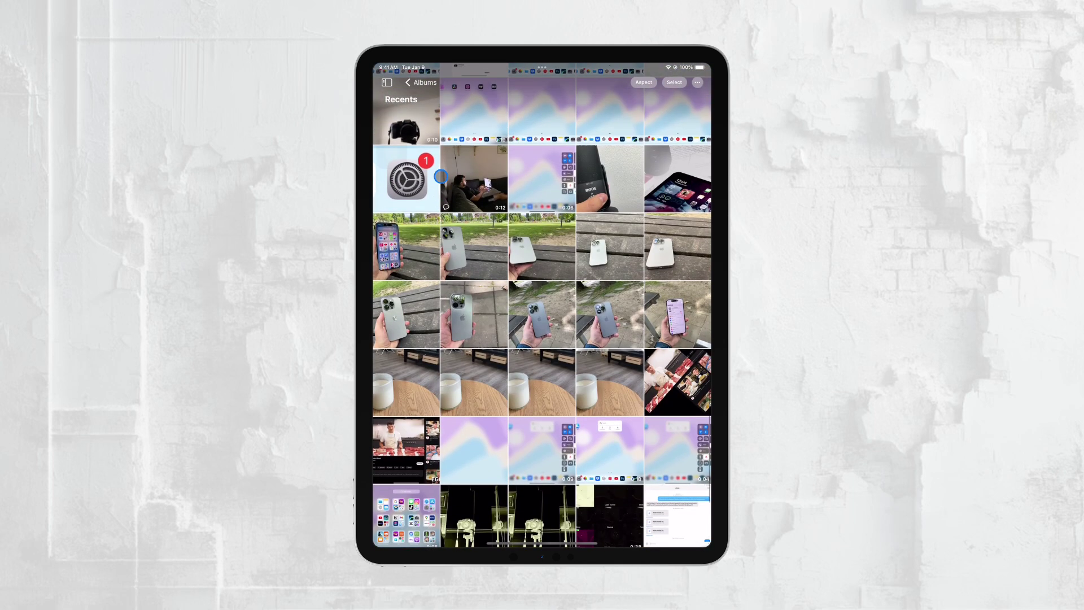
{"action": "scroll", "coordinate": [441, 177], "scroll_direction": "up", "scroll_amount": 3}
{"action": "scroll", "coordinate": [441, 177], "scroll_direction": "up", "scroll_amount": 2}
{"action": "scroll", "coordinate": [442, 182], "scroll_direction": "down", "scroll_amount": 2}
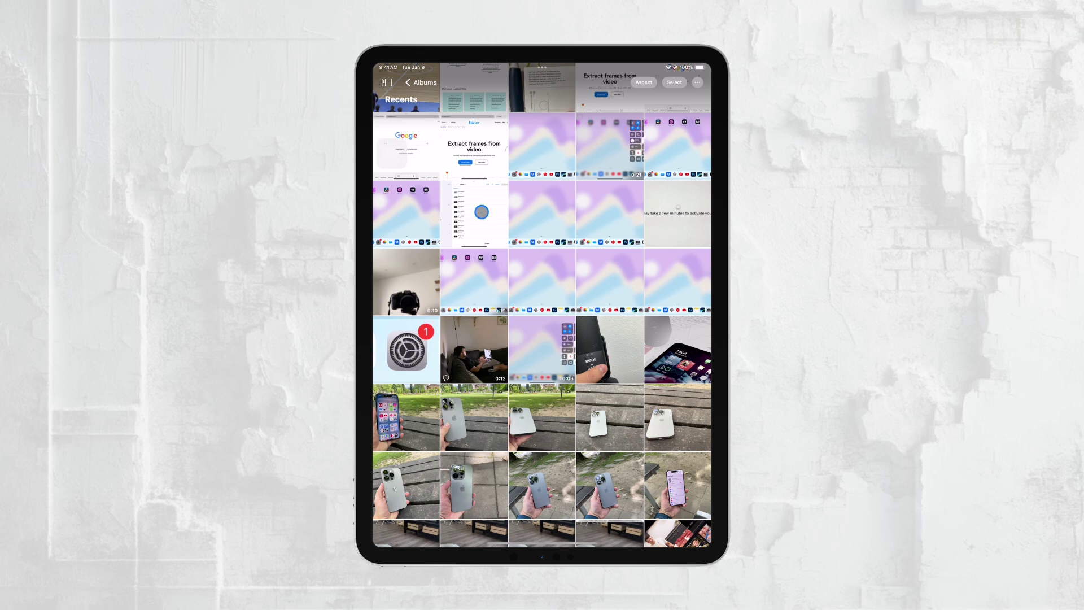
- Play the 0:06 screen recording and view its details: 1920×1342, 3.6 MB
{"action": "left_click", "coordinate": [538, 328]}
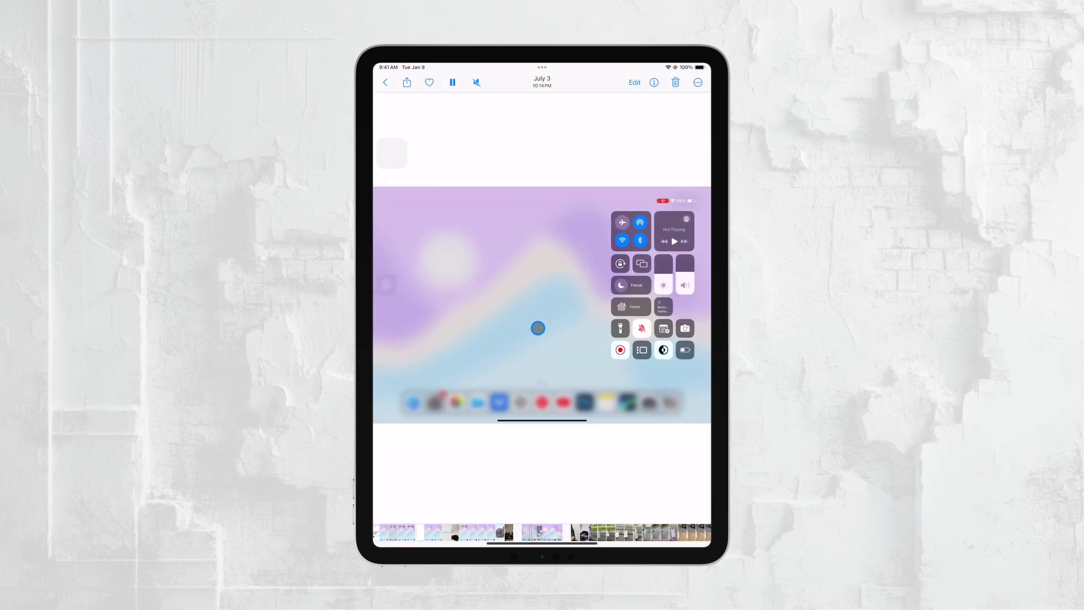
{"action": "key", "text": "super+i"}
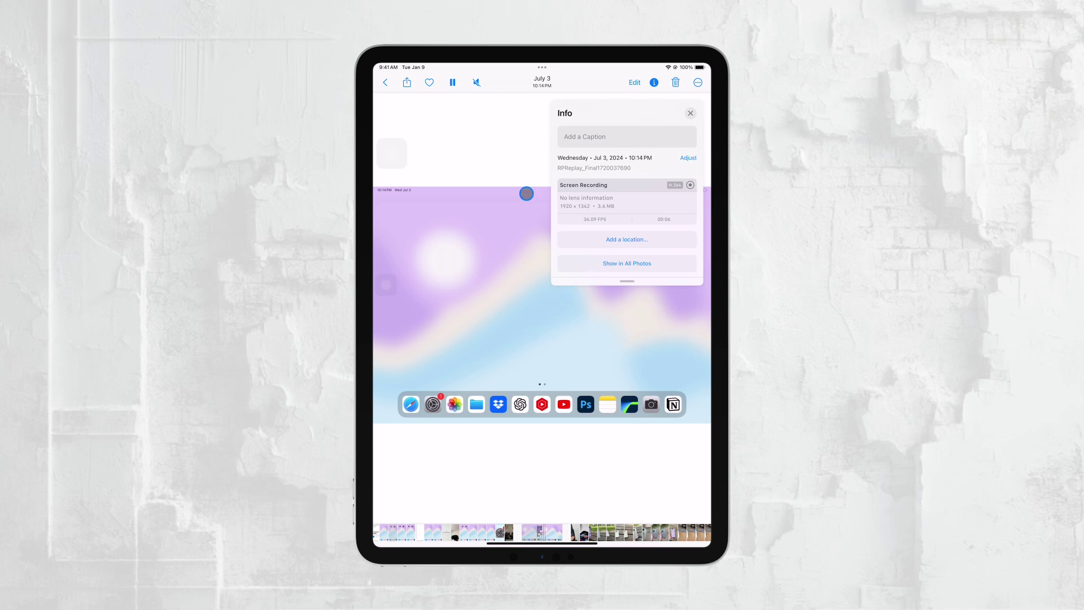
{"action": "left_click", "coordinate": [690, 112]}
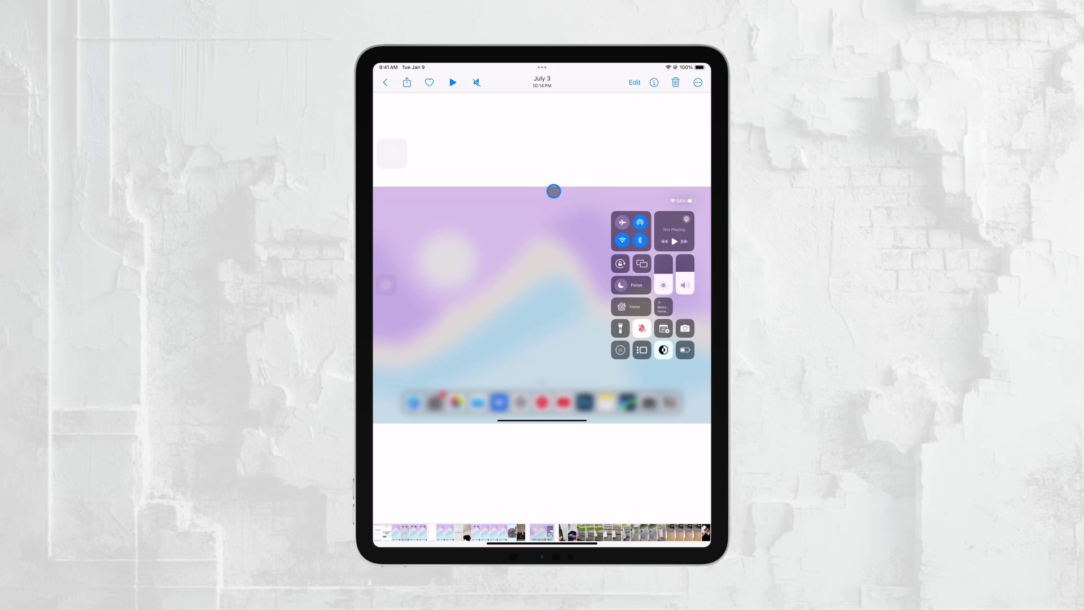
- Launch Files from the Home Screen and show the sidebar with iCloud Drive and On My iPad
{"action": "key", "text": "super+h"}
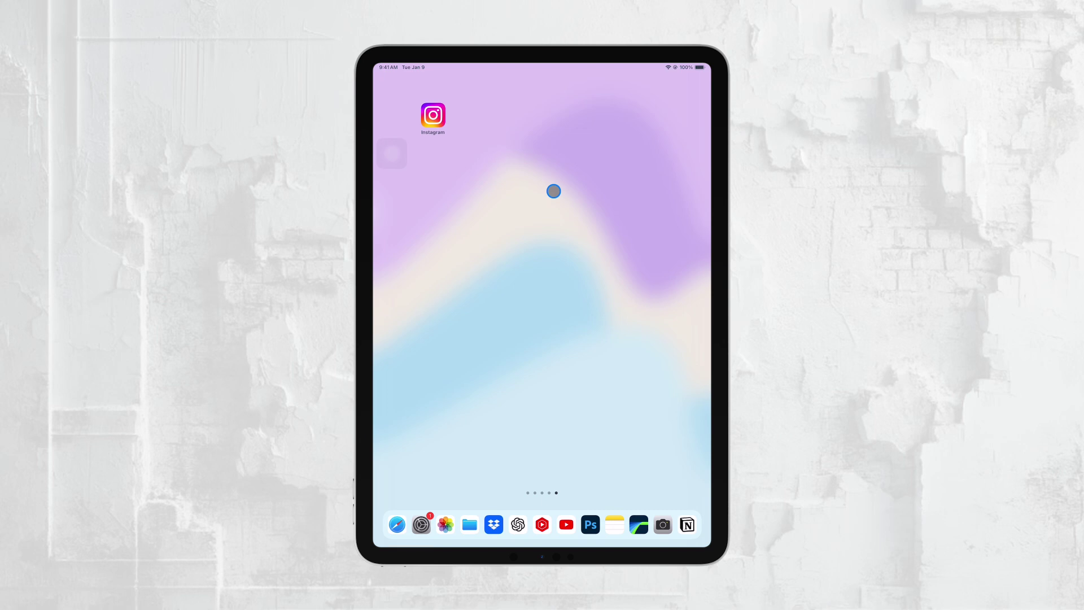
{"action": "scroll", "coordinate": [554, 190], "scroll_direction": "right", "scroll_amount": 5}
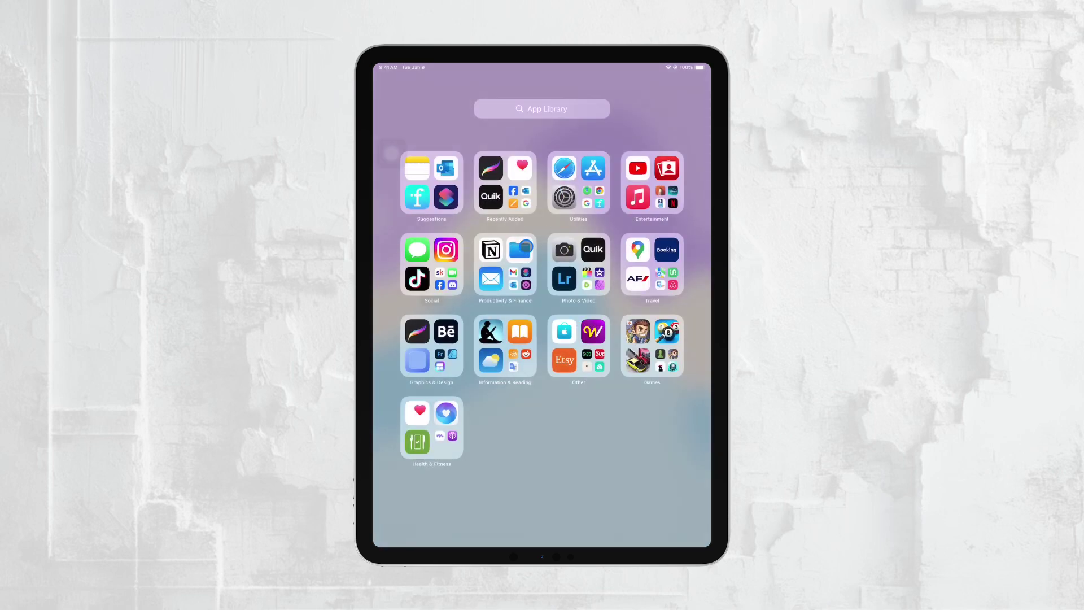
{"action": "left_click", "coordinate": [520, 249]}
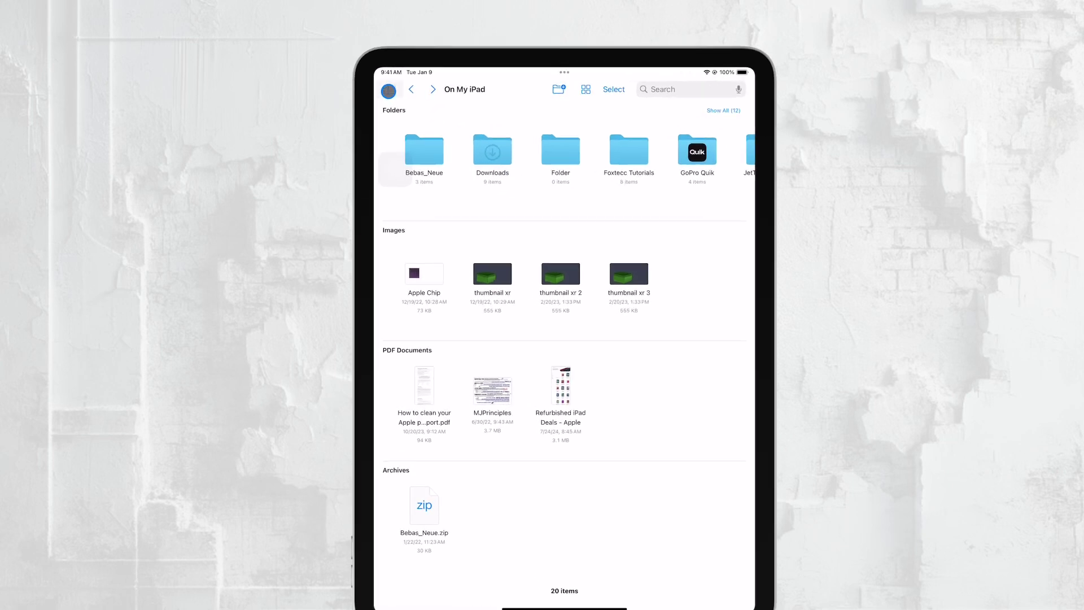
{"action": "left_click", "coordinate": [388, 91]}
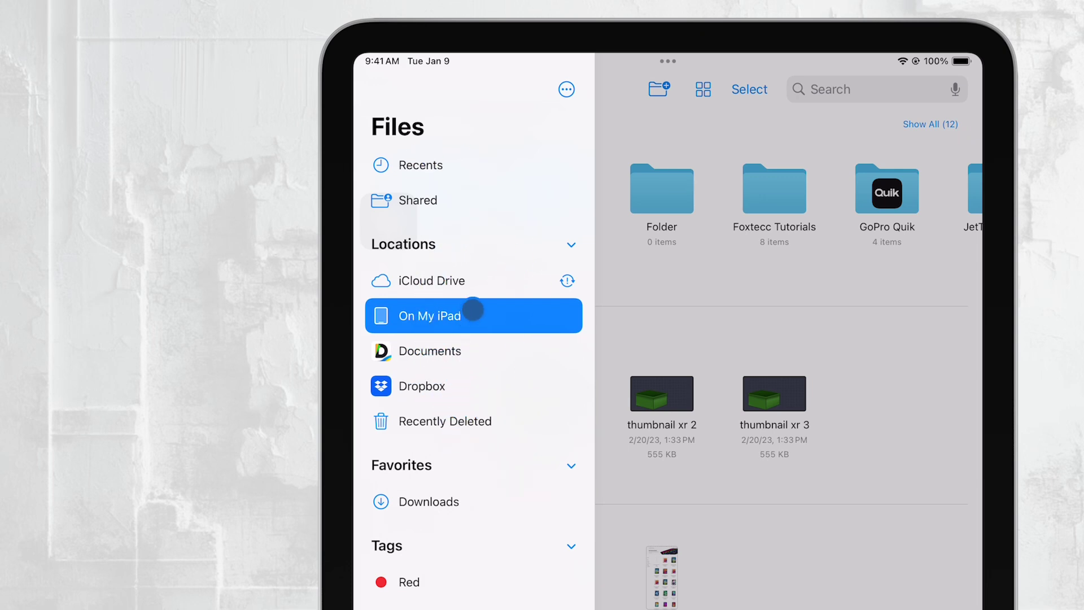
- Open iCloud Drive from the Files sidebar and scroll across its contents
{"action": "right_click", "coordinate": [462, 280]}
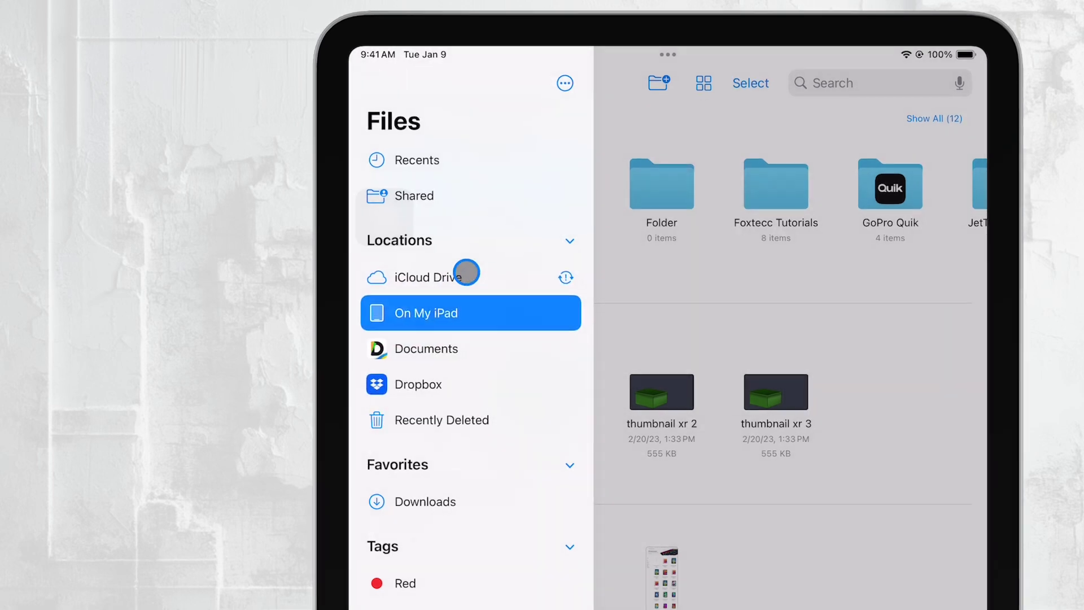
{"action": "left_click", "coordinate": [467, 273]}
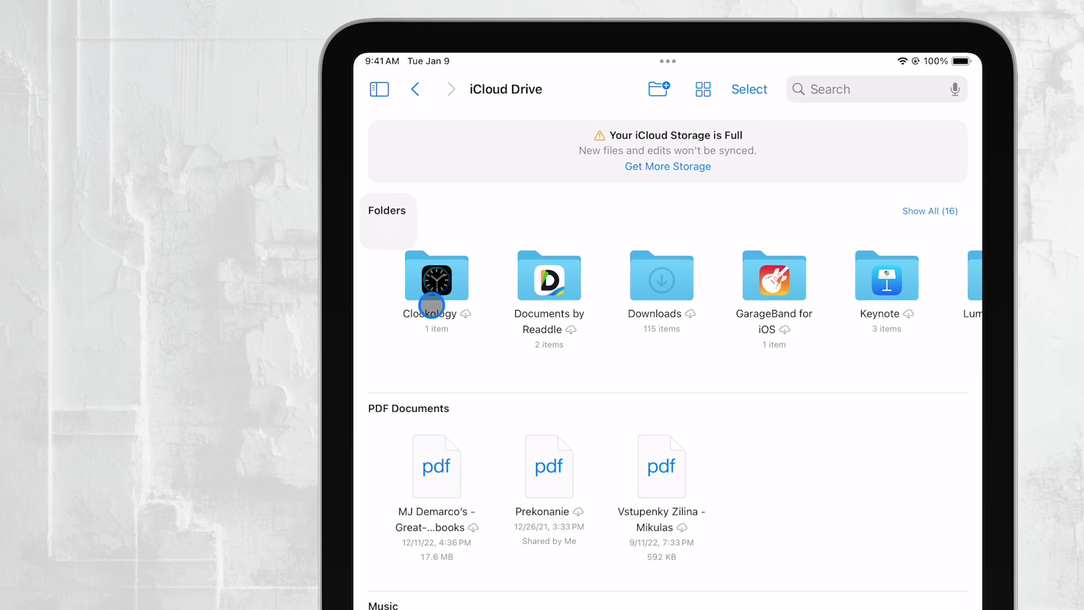
{"action": "scroll", "coordinate": [867, 341], "scroll_direction": "right", "scroll_amount": 2}
{"action": "scroll", "coordinate": [821, 339], "scroll_direction": "right", "scroll_amount": 5}
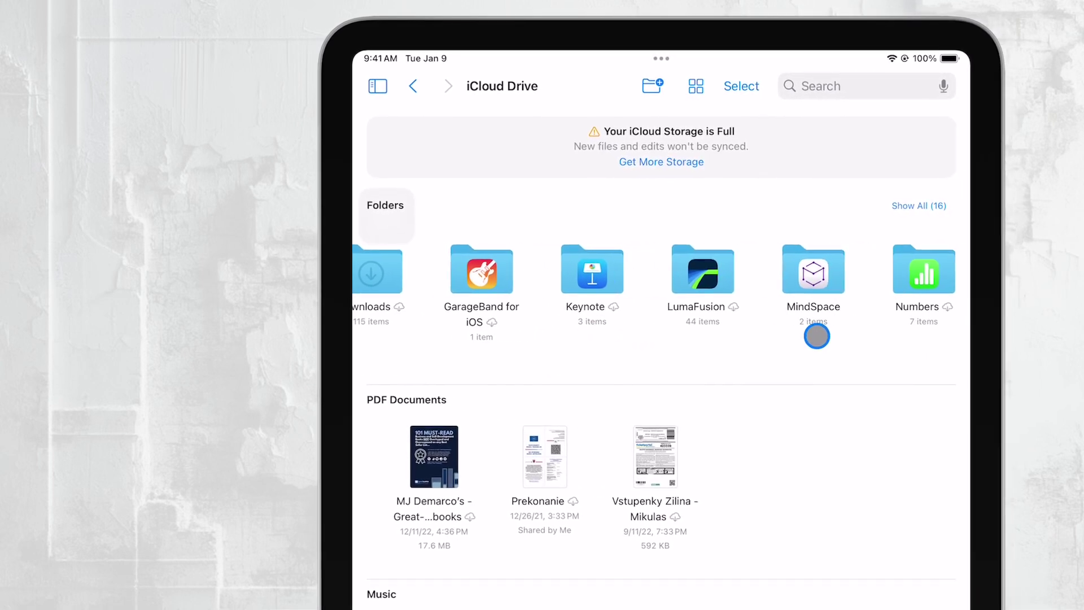
{"action": "scroll", "coordinate": [815, 334], "scroll_direction": "right", "scroll_amount": 3}
{"action": "scroll", "coordinate": [811, 332], "scroll_direction": "right", "scroll_amount": 3}
{"action": "scroll", "coordinate": [804, 322], "scroll_direction": "right", "scroll_amount": 3}
{"action": "scroll", "coordinate": [789, 314], "scroll_direction": "right", "scroll_amount": 2}
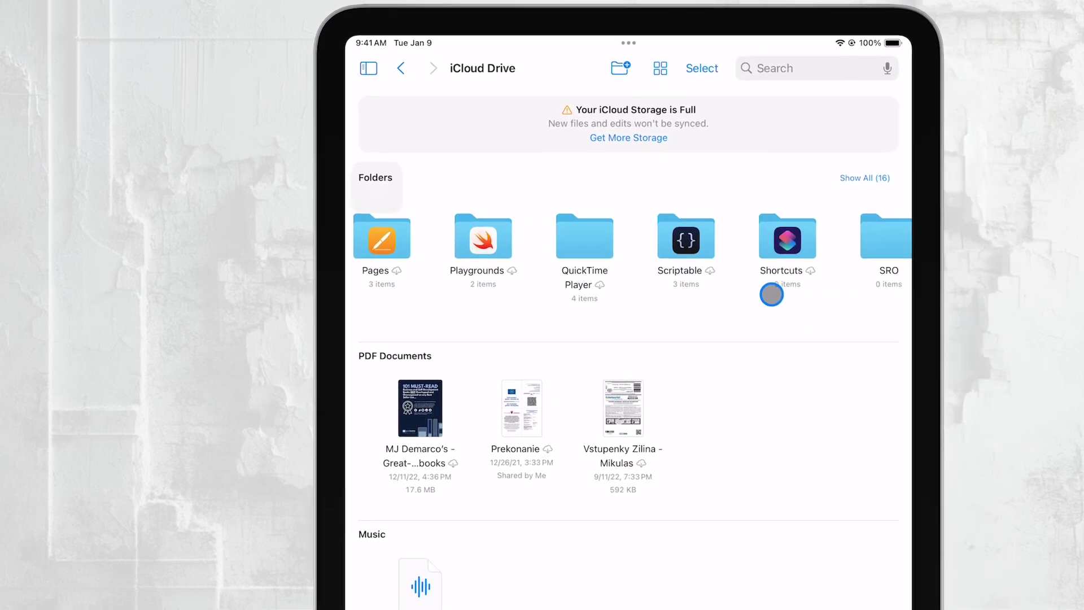
{"action": "scroll", "coordinate": [771, 293], "scroll_direction": "right", "scroll_amount": 3}
{"action": "scroll", "coordinate": [723, 260], "scroll_direction": "right", "scroll_amount": 2}
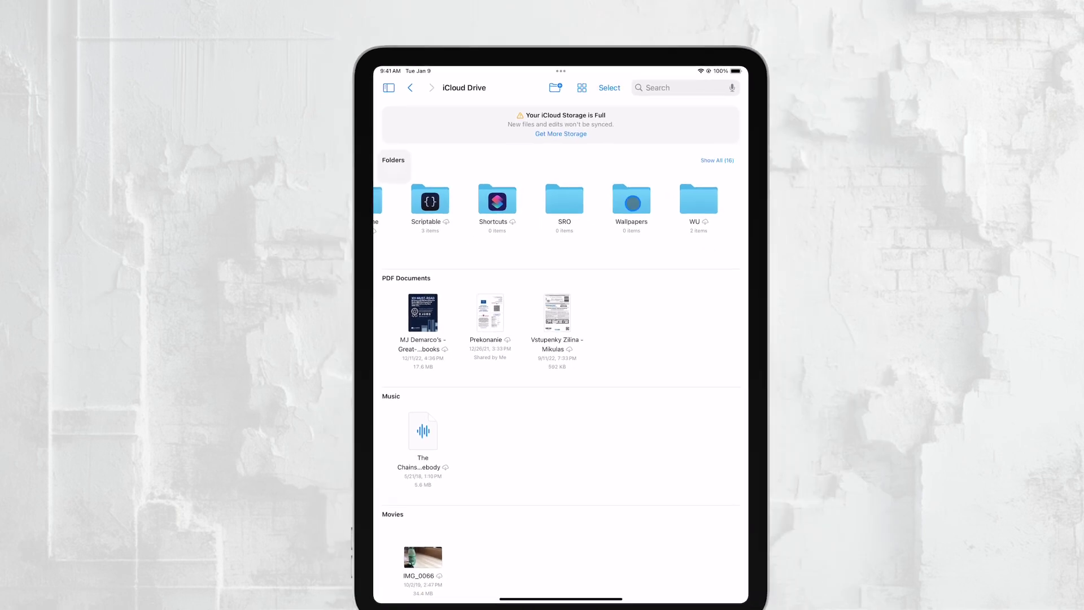
{"action": "scroll", "coordinate": [649, 209], "scroll_direction": "left", "scroll_amount": 4}
- Download and preview the IMG_0066 video from Movies, then close the preview
{"action": "scroll", "coordinate": [591, 260], "scroll_direction": "down", "scroll_amount": 5}
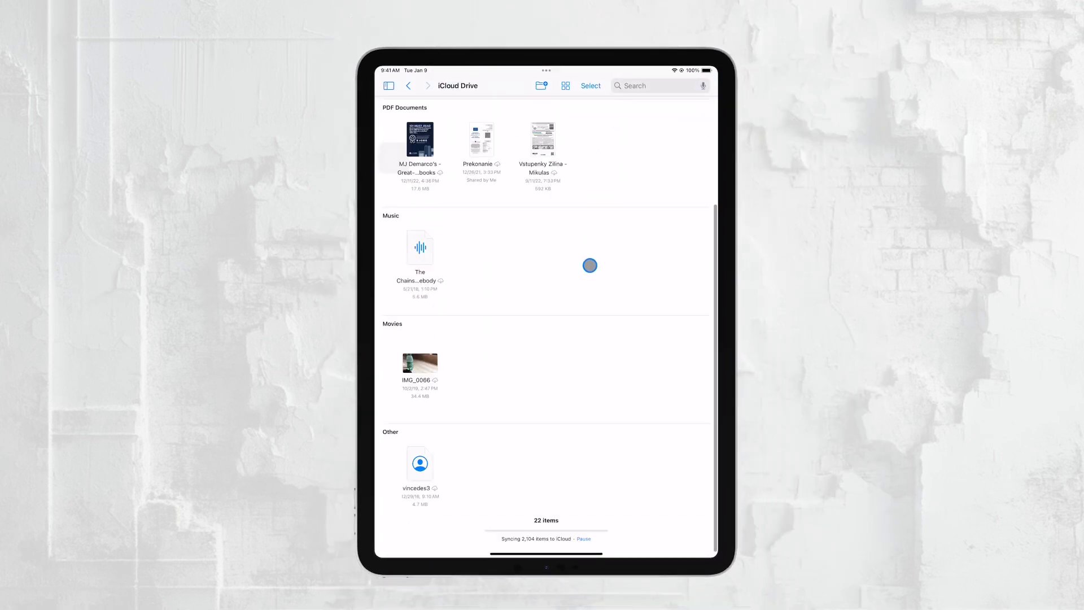
{"action": "left_click", "coordinate": [419, 347]}
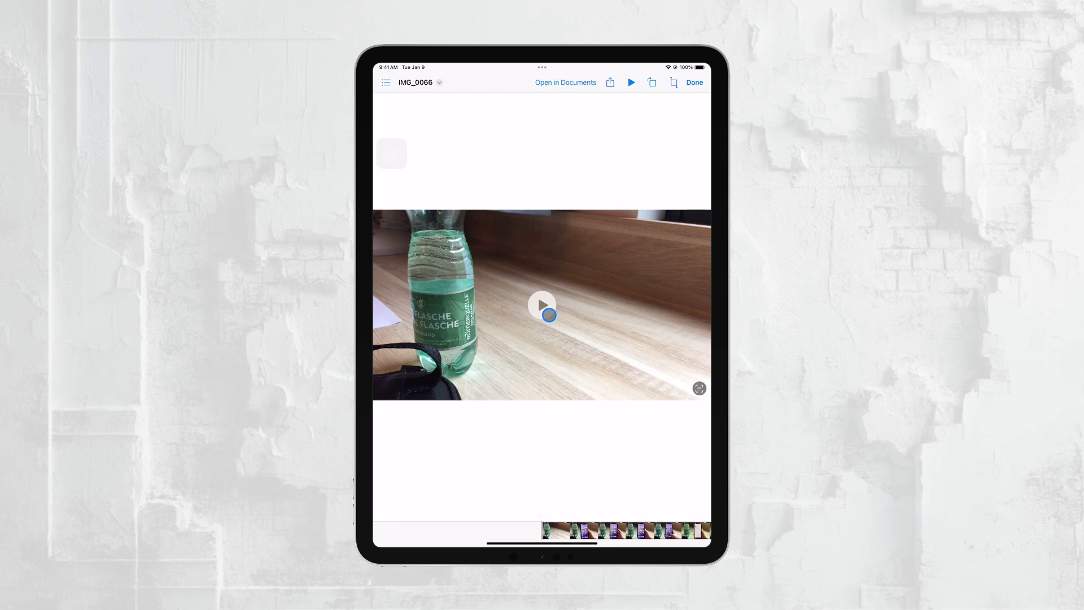
{"action": "key", "text": "Escape"}
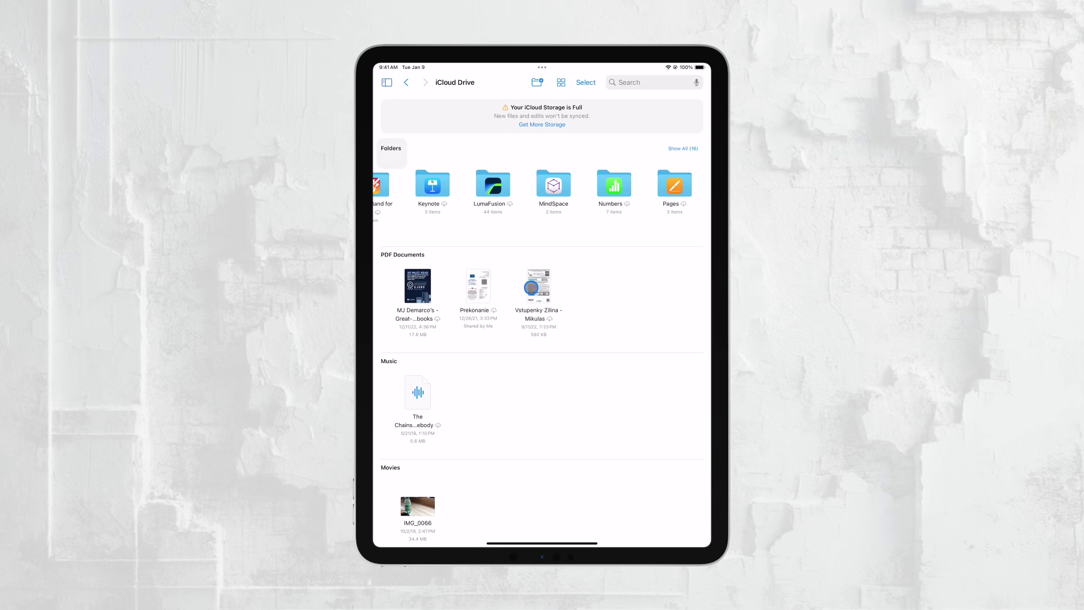
- Open iCloud.com Photos in Safari and scroll through the Feb 12–15, 2022 photos
{"action": "key", "text": "super+h"}
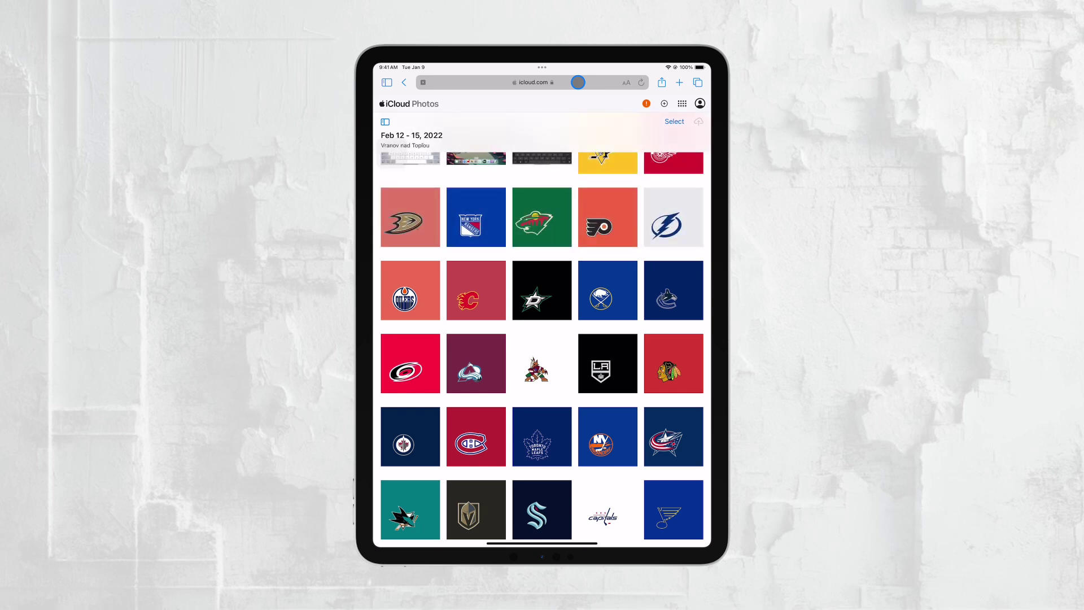
{"action": "scroll", "coordinate": [542, 338], "scroll_direction": "up", "scroll_amount": 5}
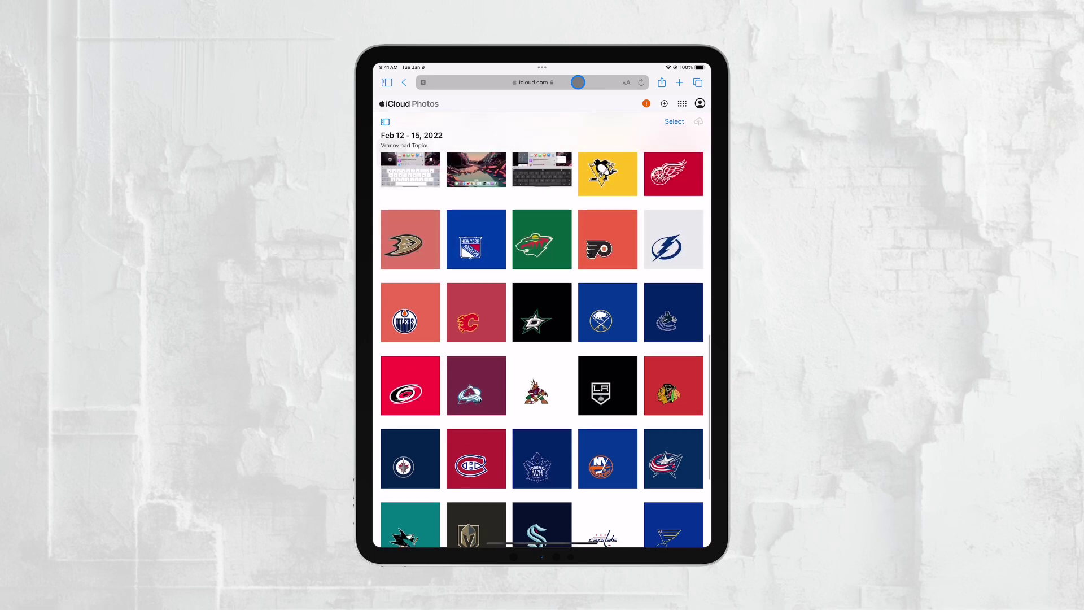
{"action": "scroll", "coordinate": [542, 339], "scroll_direction": "down", "scroll_amount": 2}
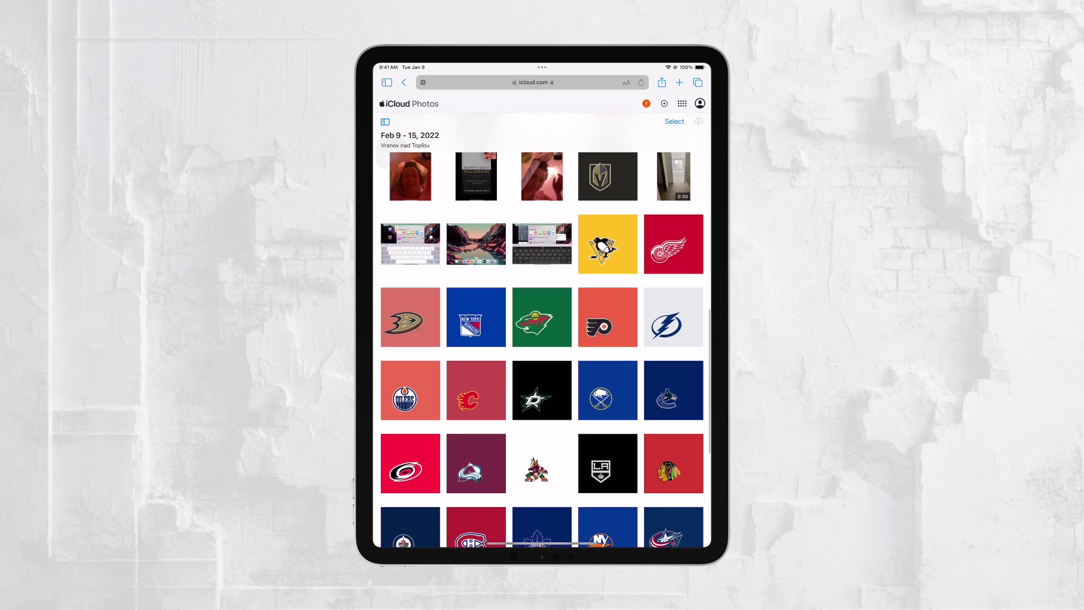
{"action": "scroll", "coordinate": [542, 339], "scroll_direction": "down", "scroll_amount": 2}
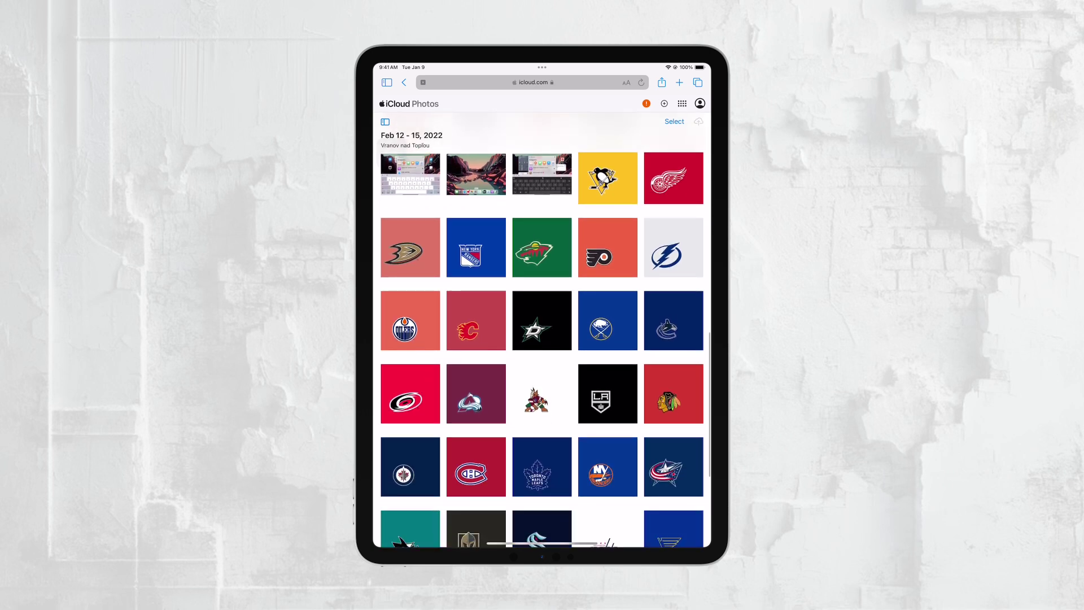
{"action": "scroll", "coordinate": [542, 339], "scroll_direction": "down", "scroll_amount": 2}
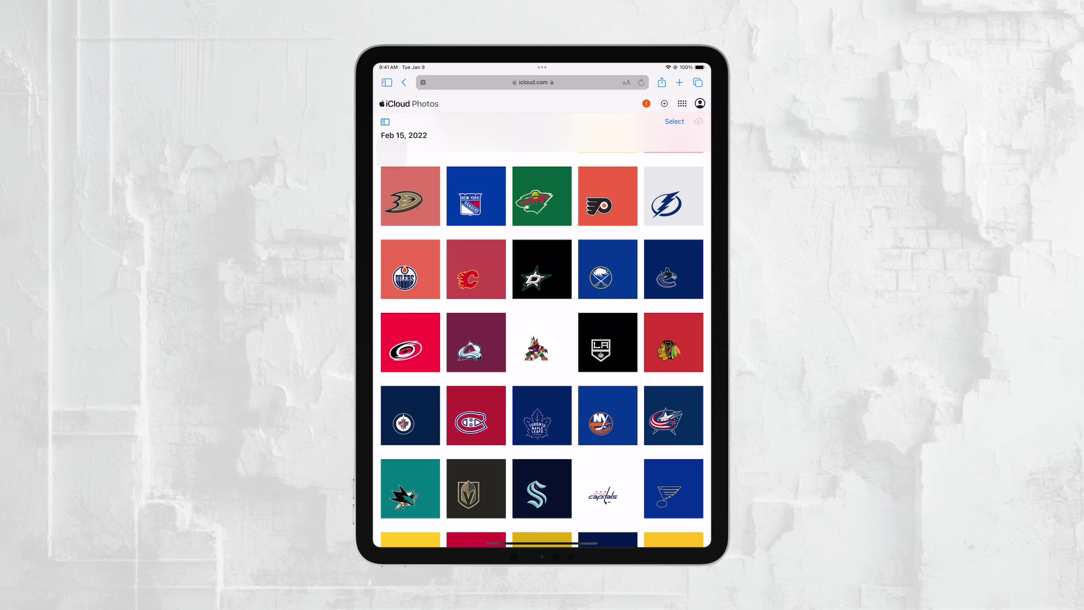
{"action": "scroll", "coordinate": [542, 339], "scroll_direction": "down", "scroll_amount": 2}
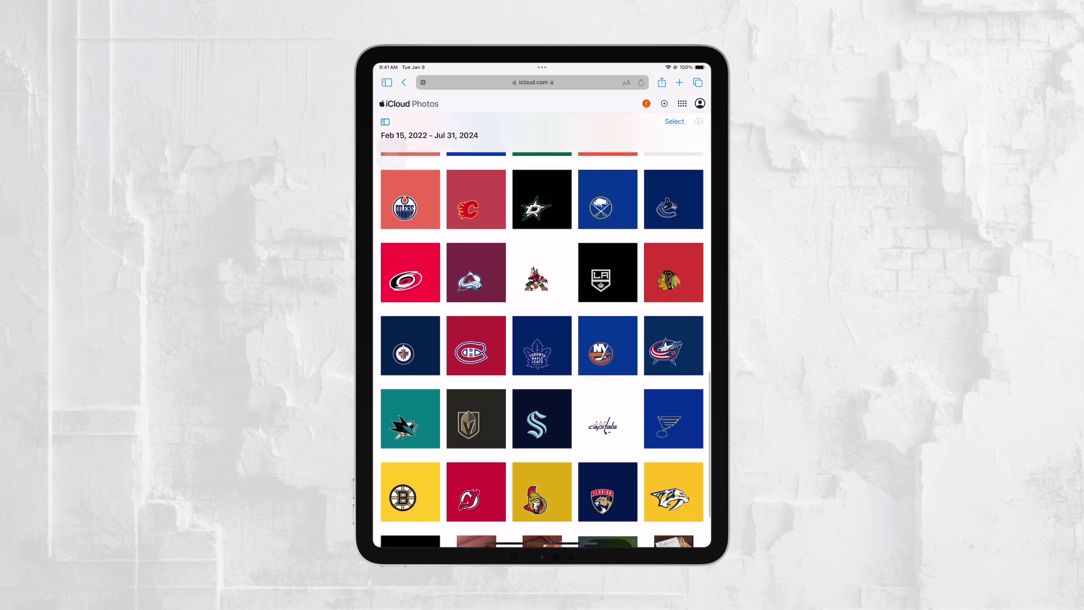
{"action": "scroll", "coordinate": [542, 338], "scroll_direction": "up", "scroll_amount": 2}
{"action": "scroll", "coordinate": [542, 349], "scroll_direction": "up", "scroll_amount": 1}
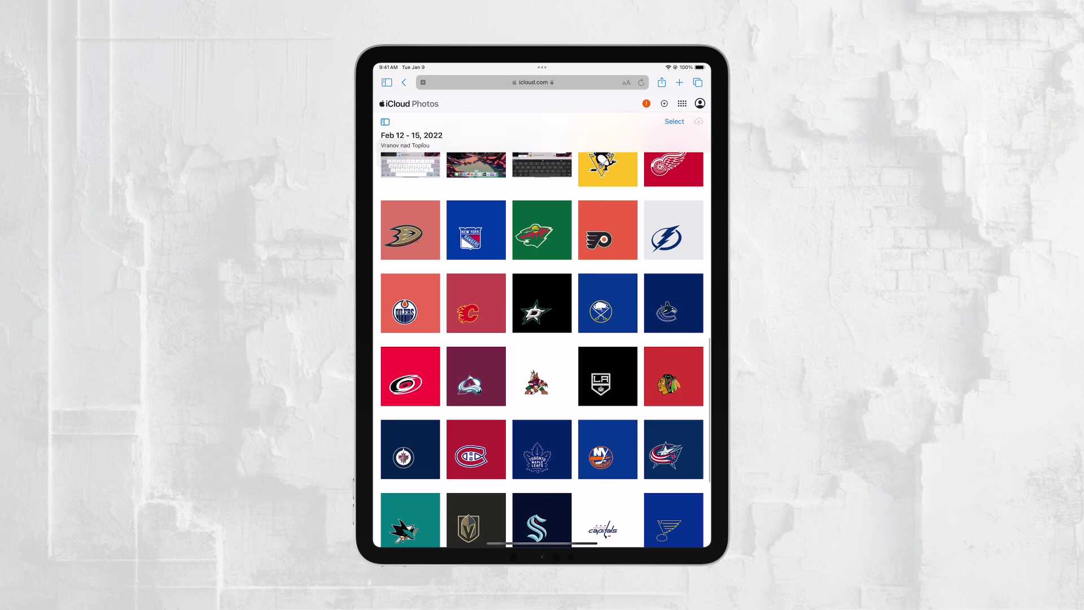
{"action": "scroll", "coordinate": [542, 349], "scroll_direction": "up", "scroll_amount": 3}
{"action": "scroll", "coordinate": [542, 349], "scroll_direction": "down", "scroll_amount": 2}
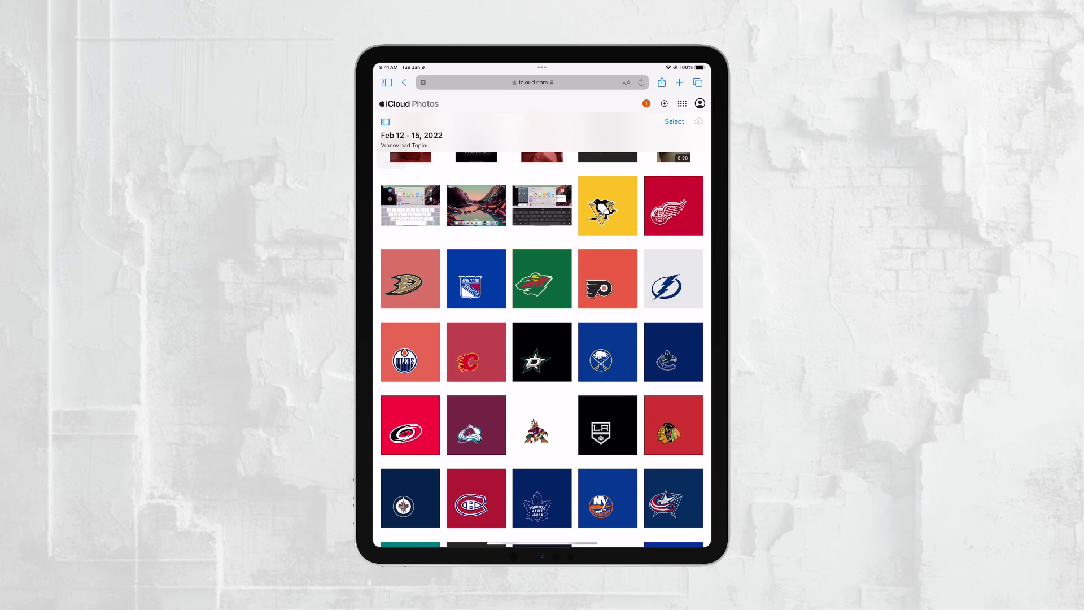
- Leave Safari for the Home Screen page showing Gmail, Mail, Outlook and Chrome
{"action": "key", "text": "super+h"}
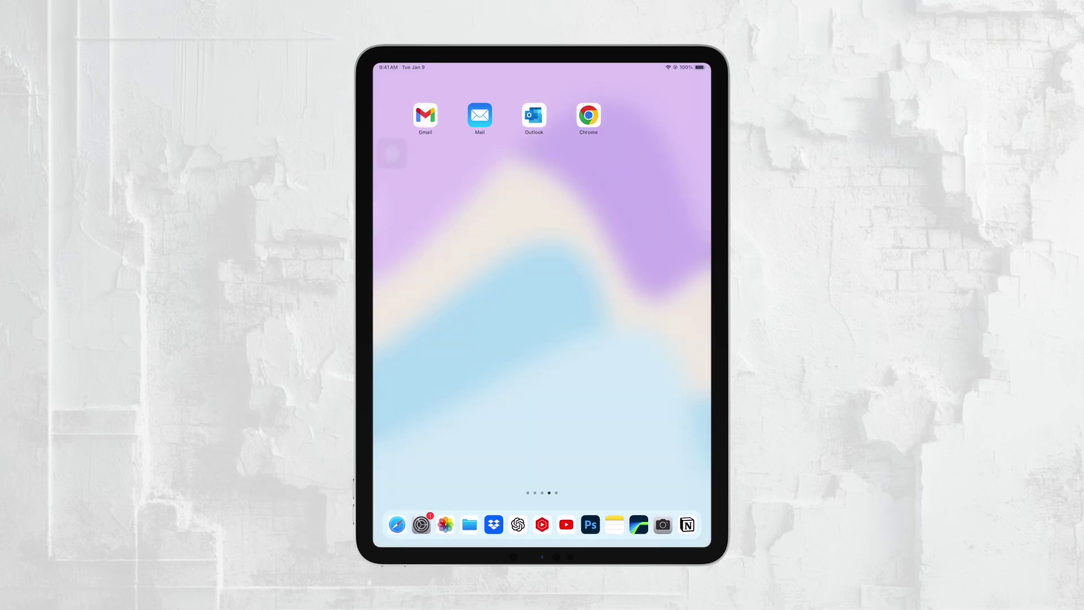